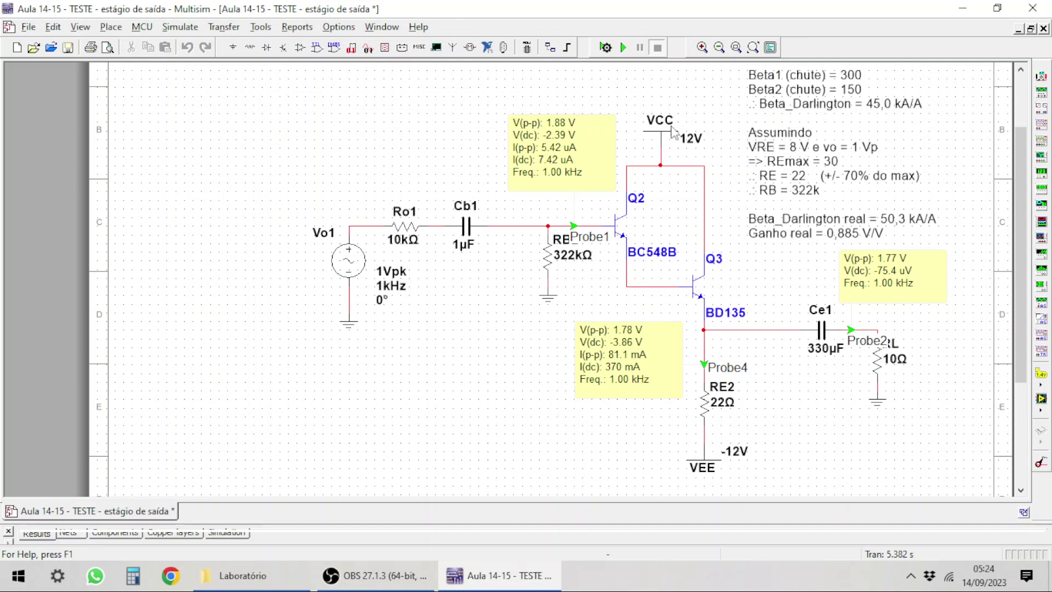
# Disconnect Ce1 from Q3's emitter and Cb1 from Q2's base, and simulate the isolated Darlington stage until the probe readings settle.
pyautogui.click(748, 330)
pyautogui.press('Delete')
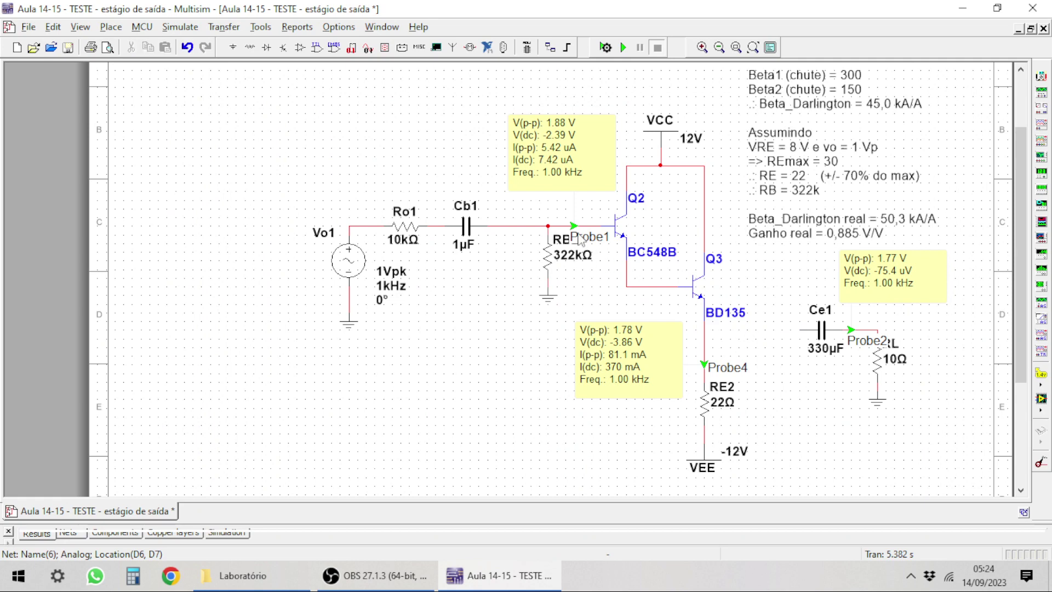
pyautogui.click(512, 226)
pyautogui.press('Delete')
pyautogui.click(623, 49)
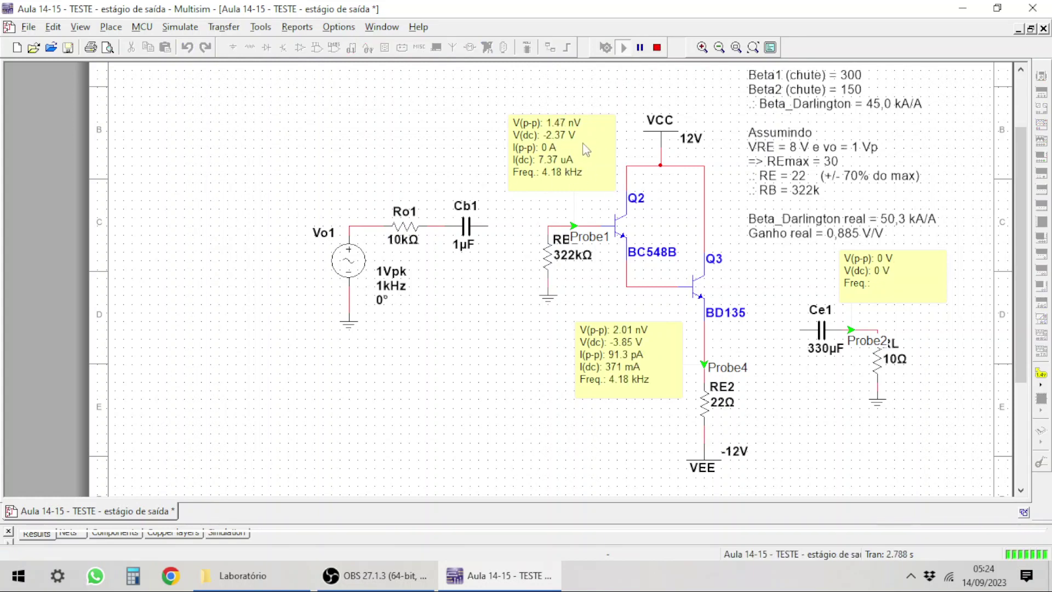
pyautogui.click(658, 48)
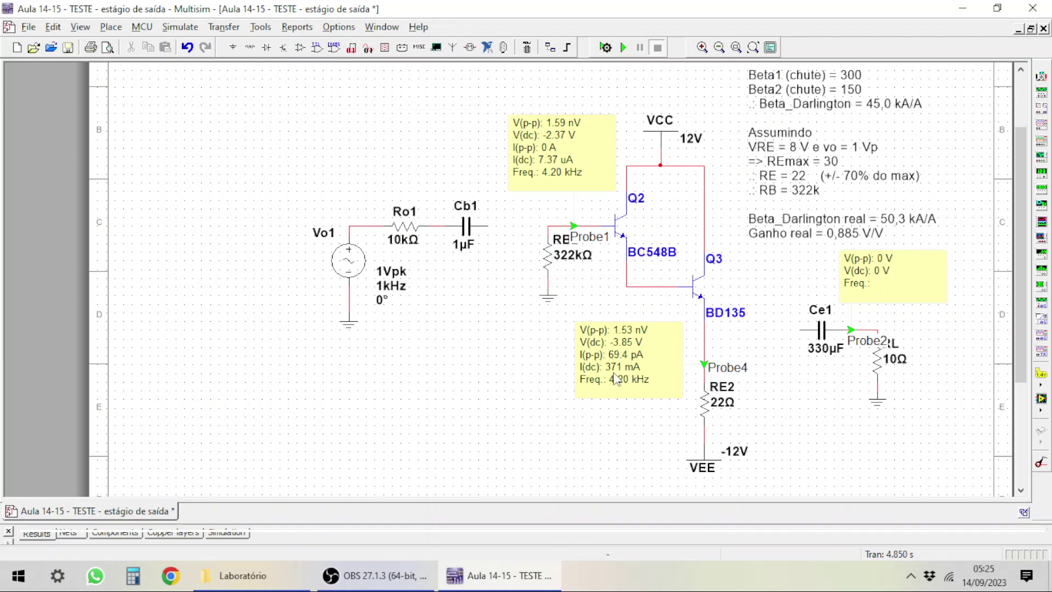
# Switch to the calculator and divide the 371 mA emitter current by the 7,37 uA base current to check the Darlington beta.
pyautogui.click(137, 580)
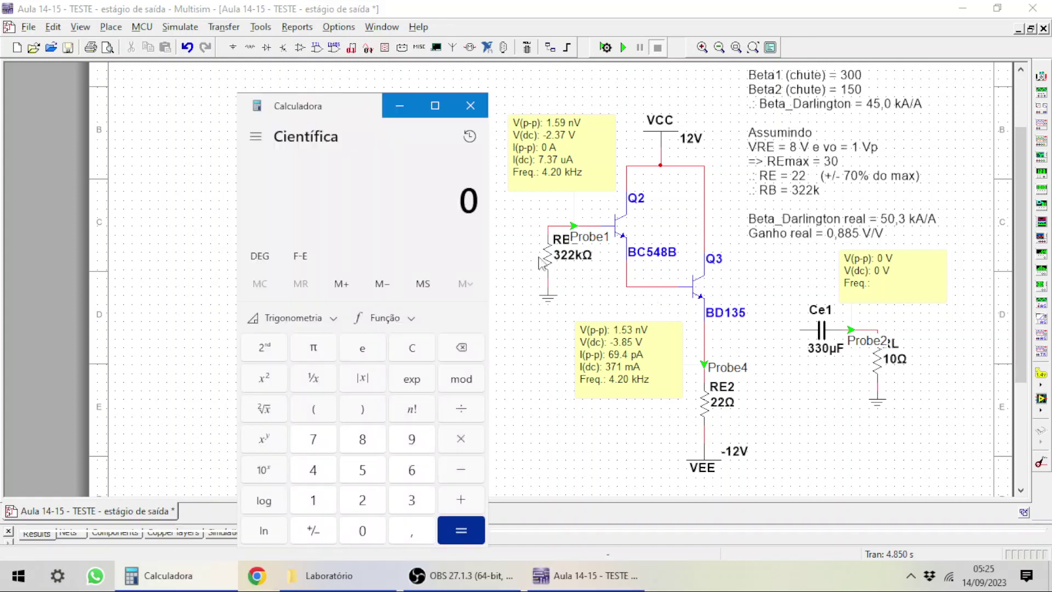
pyautogui.moveTo(341, 120); pyautogui.dragTo(286, 63)
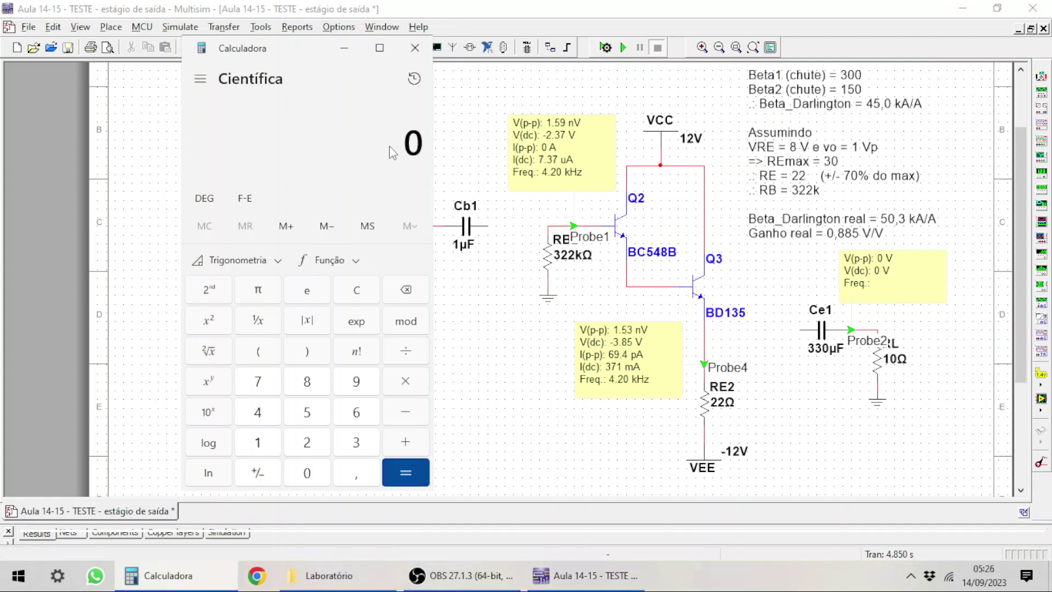
pyautogui.write('371')
pyautogui.press('Num_Lock')
pyautogui.press('/')
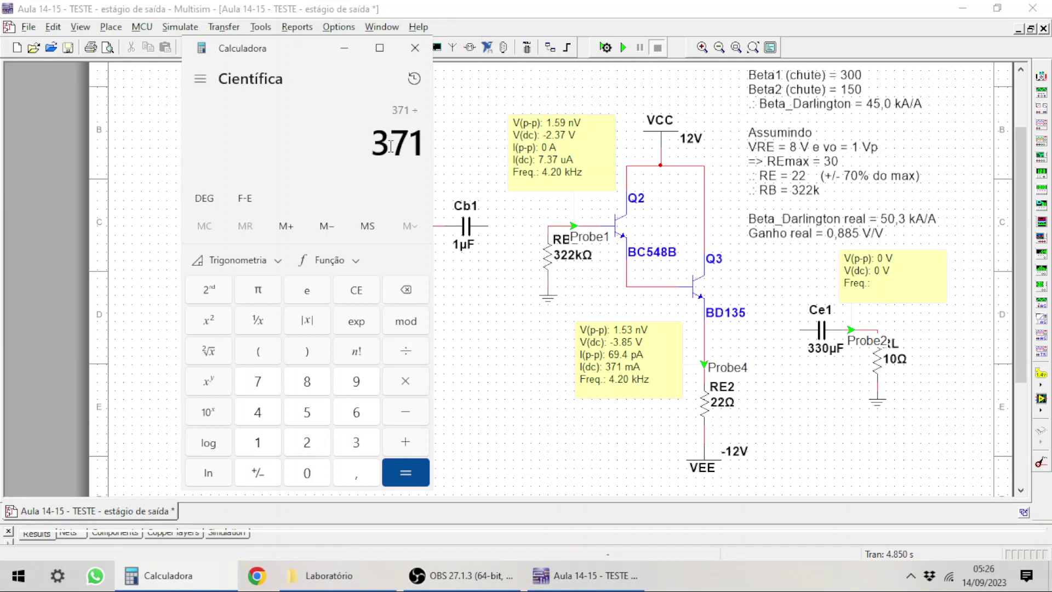
pyautogui.write('7,')
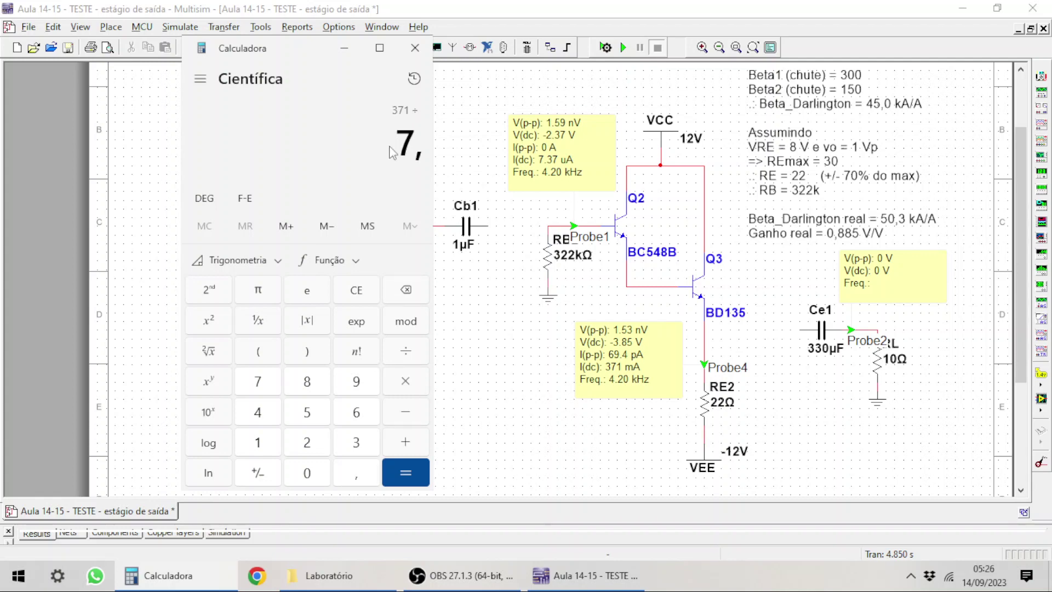
pyautogui.write('37')
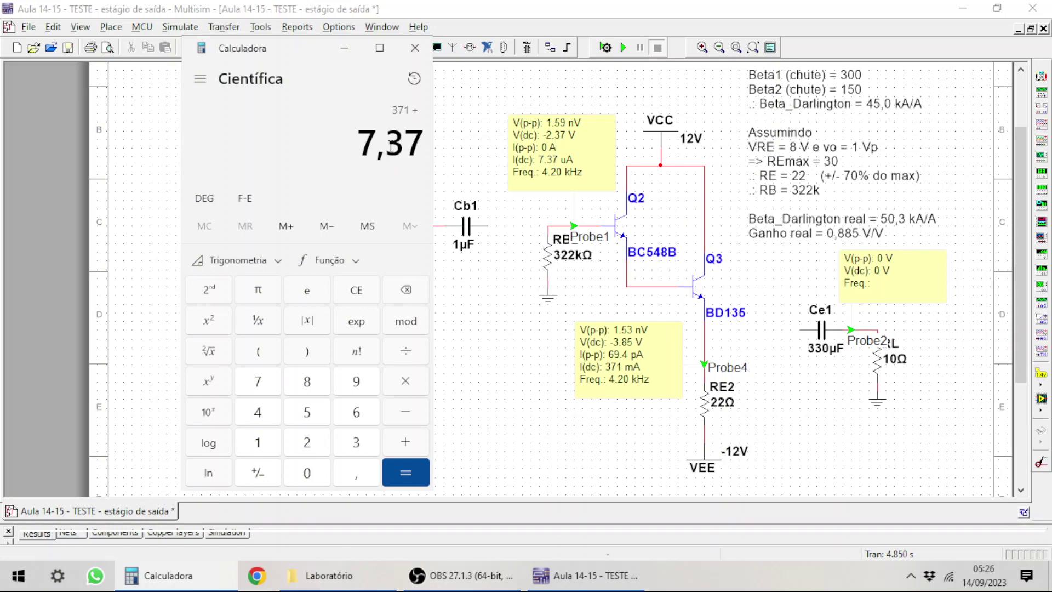
pyautogui.press('Return')
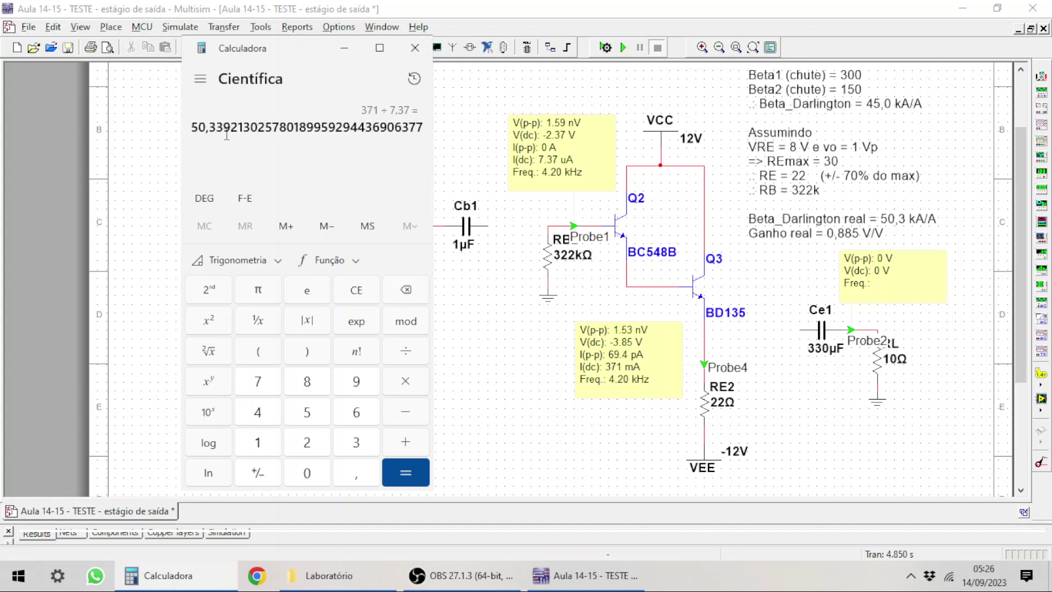
# Return to the schematic and rewire Cb1 to the Q2 base node and Ce1 to the Q3 emitter node.
pyautogui.click(867, 225)
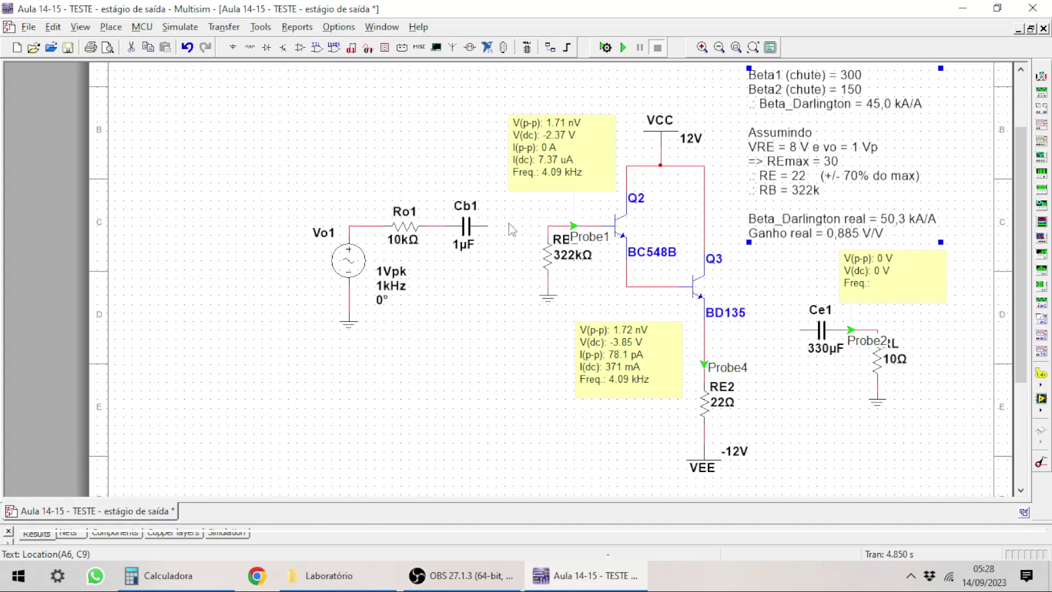
pyautogui.click(488, 226)
pyautogui.click(487, 226)
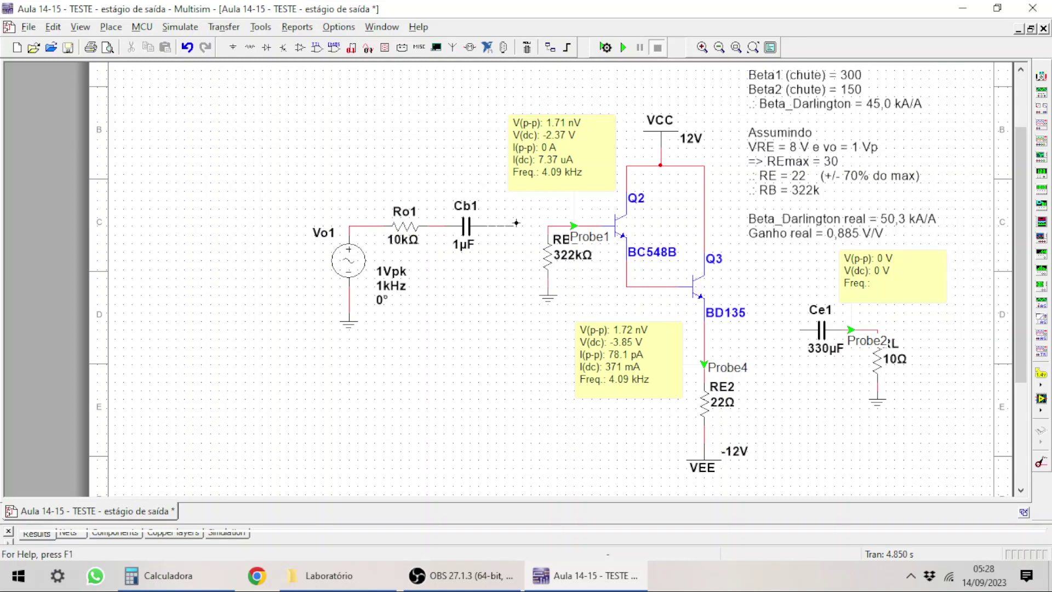
pyautogui.click(548, 226)
pyautogui.click(800, 329)
pyautogui.click(703, 330)
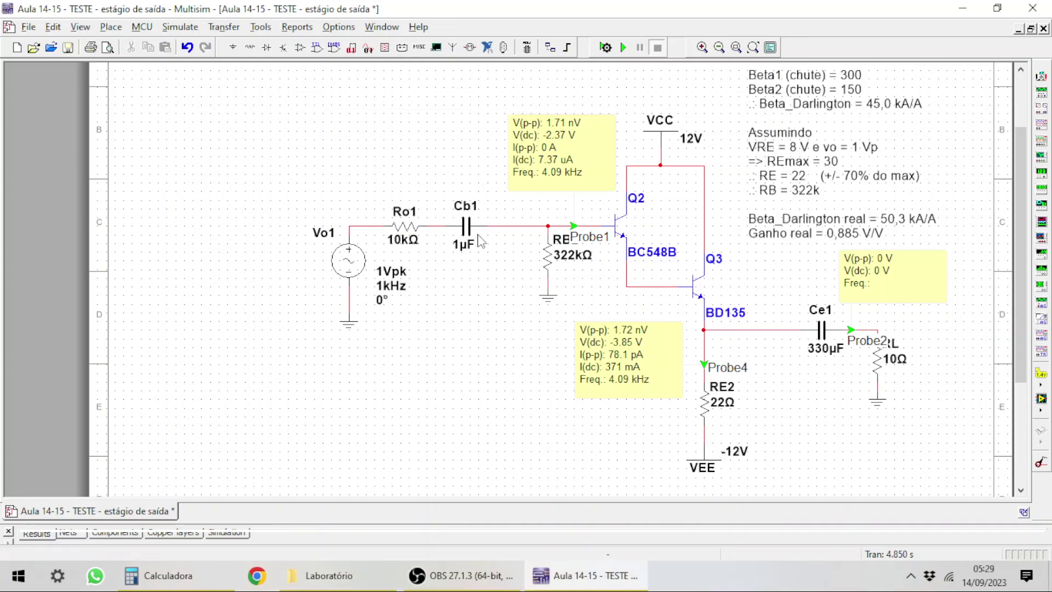
pyautogui.moveTo(284, 163); pyautogui.dragTo(439, 351)
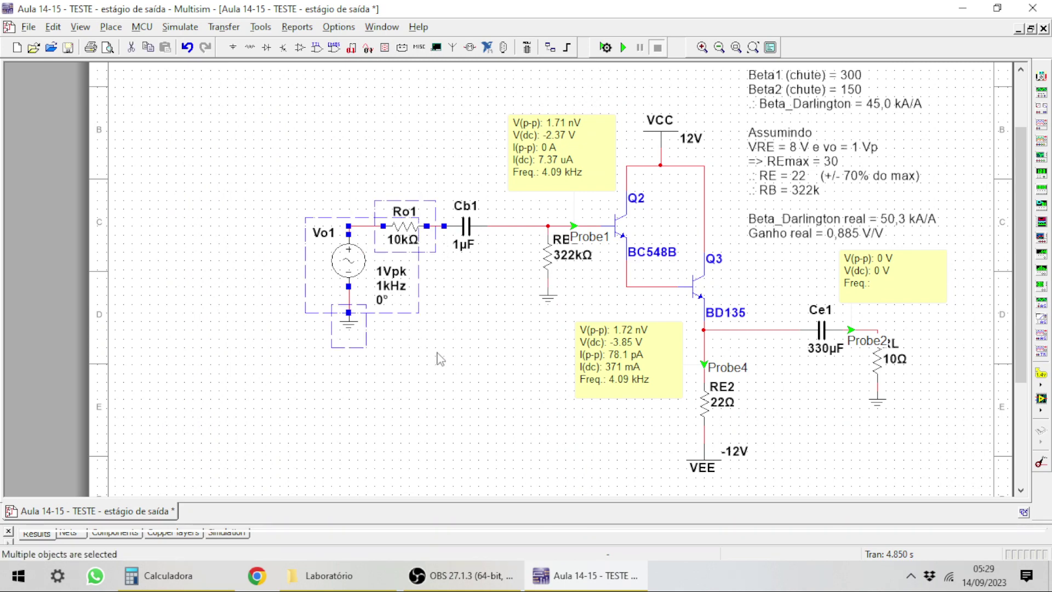
pyautogui.click(354, 173)
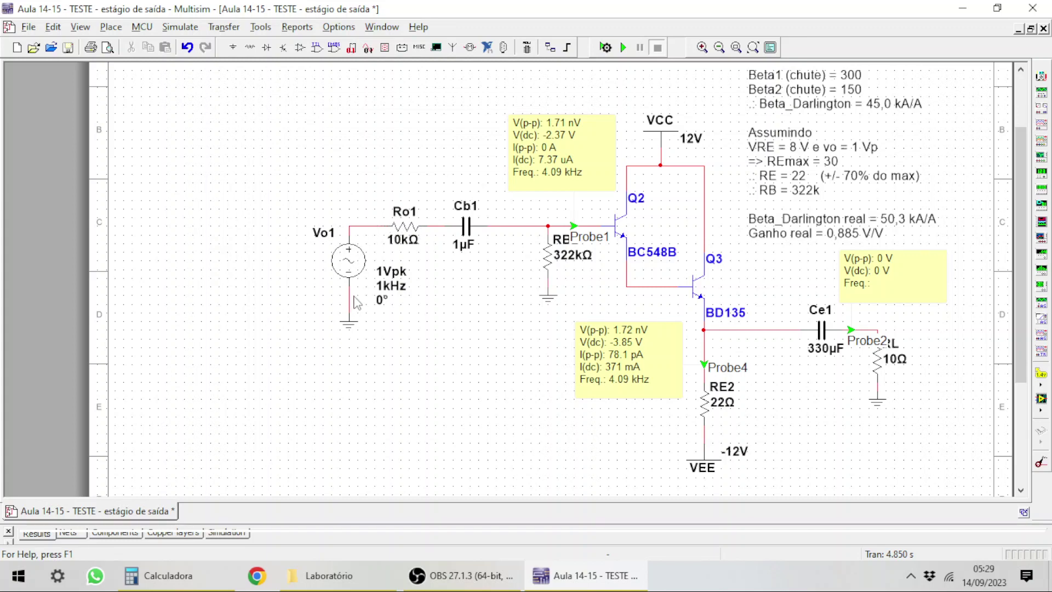
# Simulate the reconnected amplifier until the Probe2 output reading settles, and stop the simulation.
pyautogui.click(897, 286)
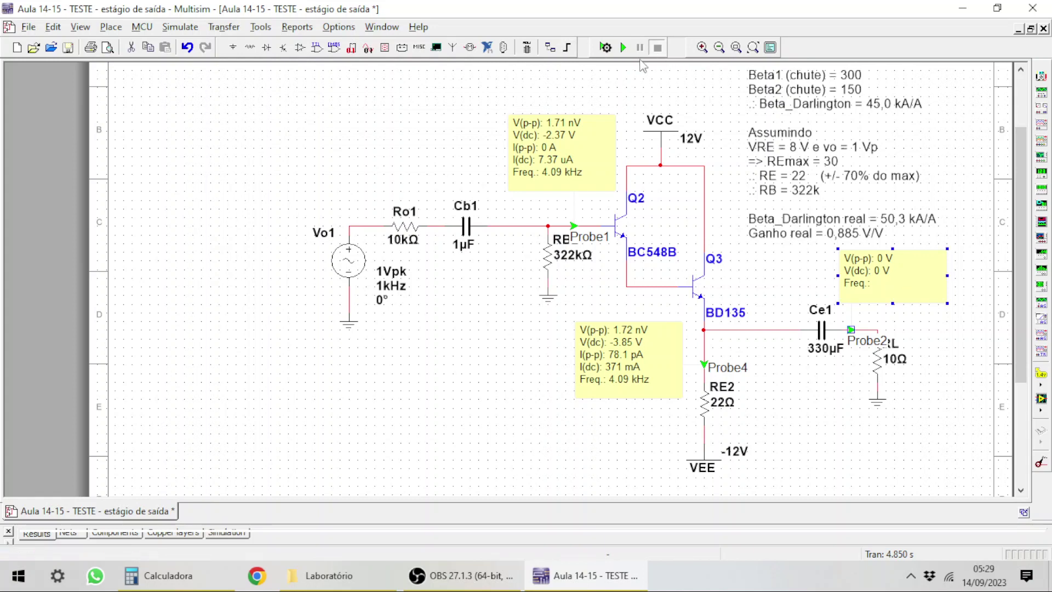
pyautogui.click(623, 48)
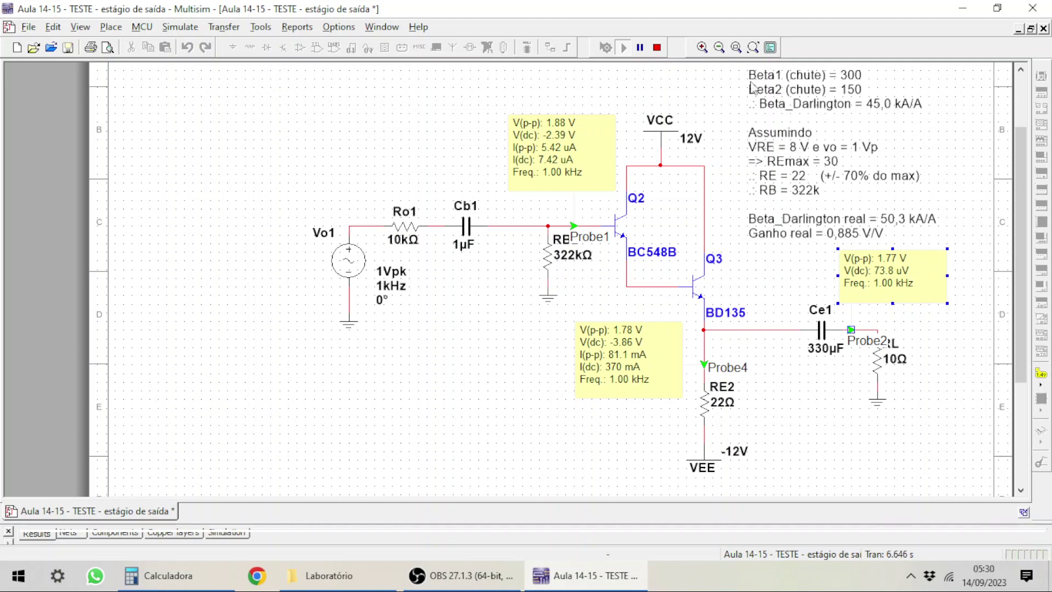
pyautogui.click(656, 48)
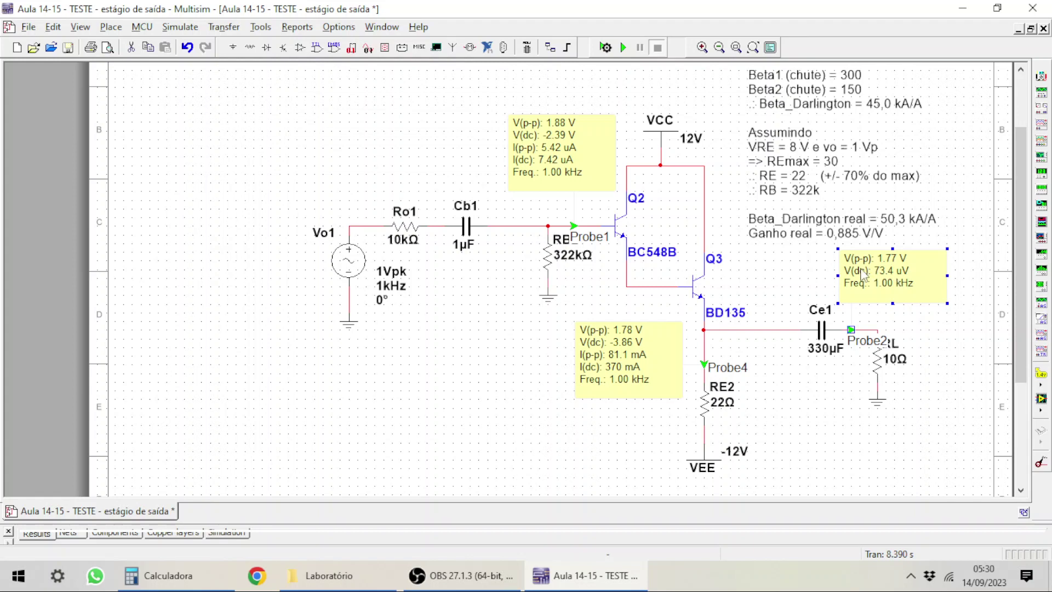
# Show I(p-p) and I(dc) on Probe2 and enlarge its readout box so that all values fit.
pyautogui.click(832, 242)
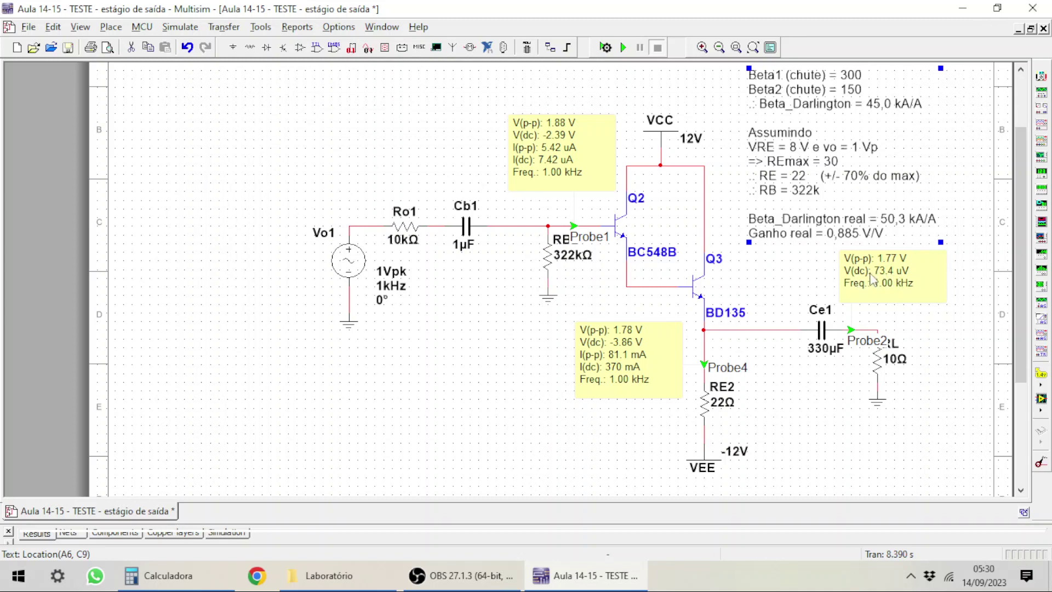
pyautogui.doubleClick(903, 283)
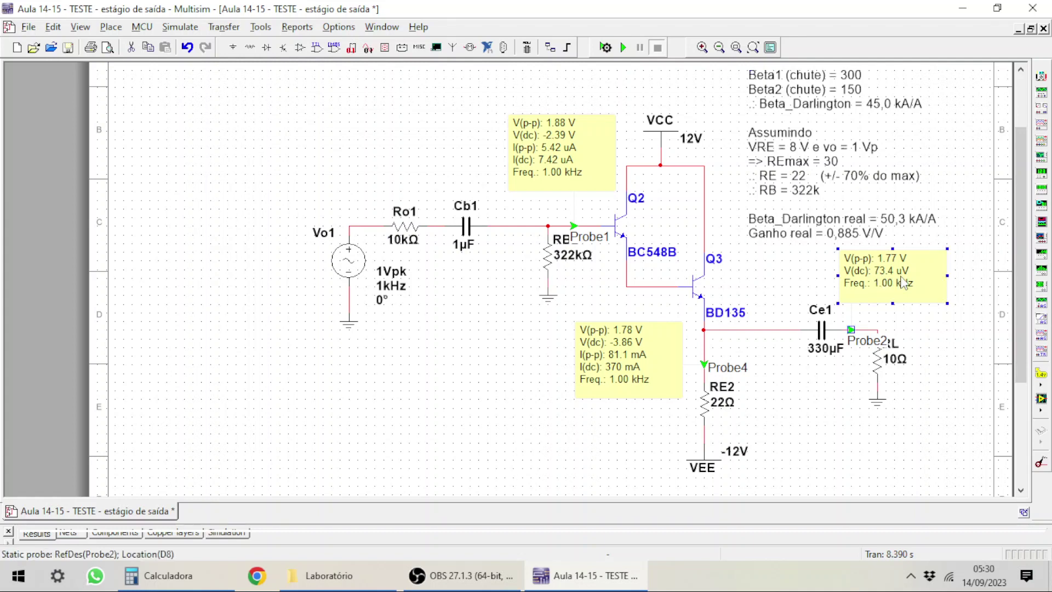
pyautogui.click(485, 85)
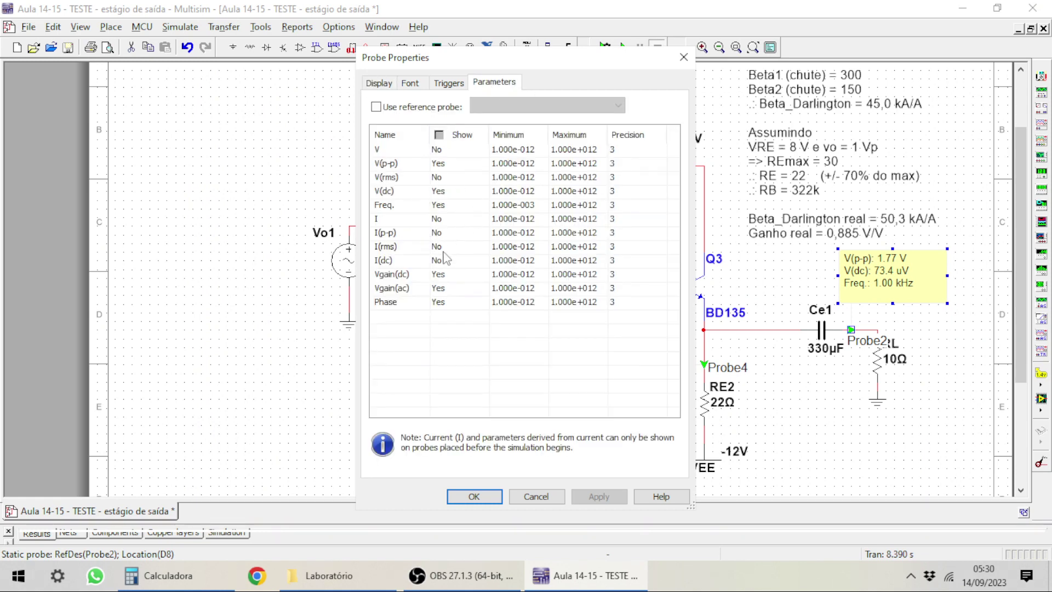
pyautogui.click(445, 234)
pyautogui.click(444, 258)
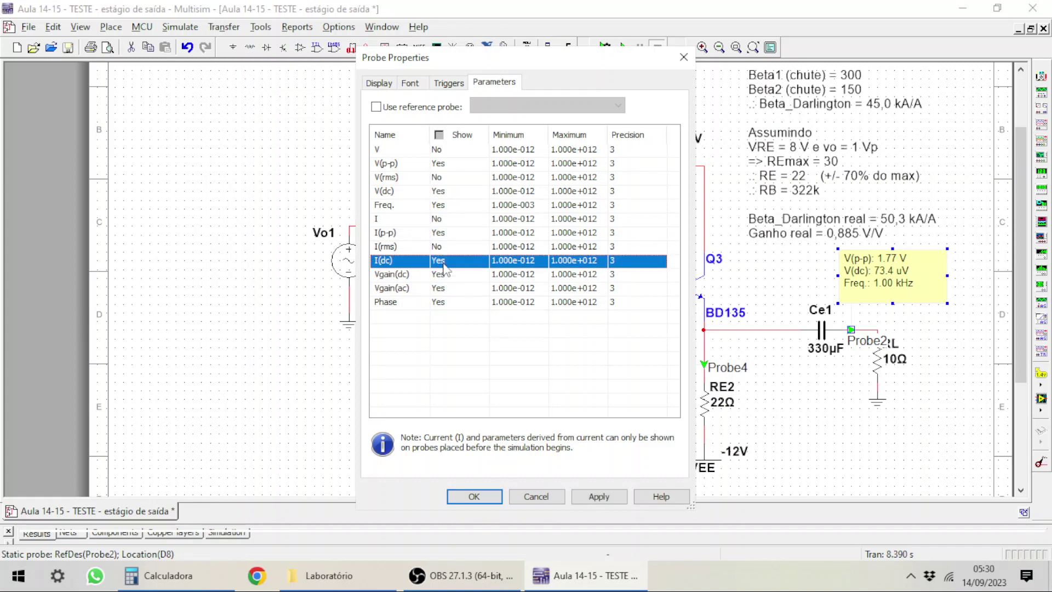
pyautogui.click(474, 497)
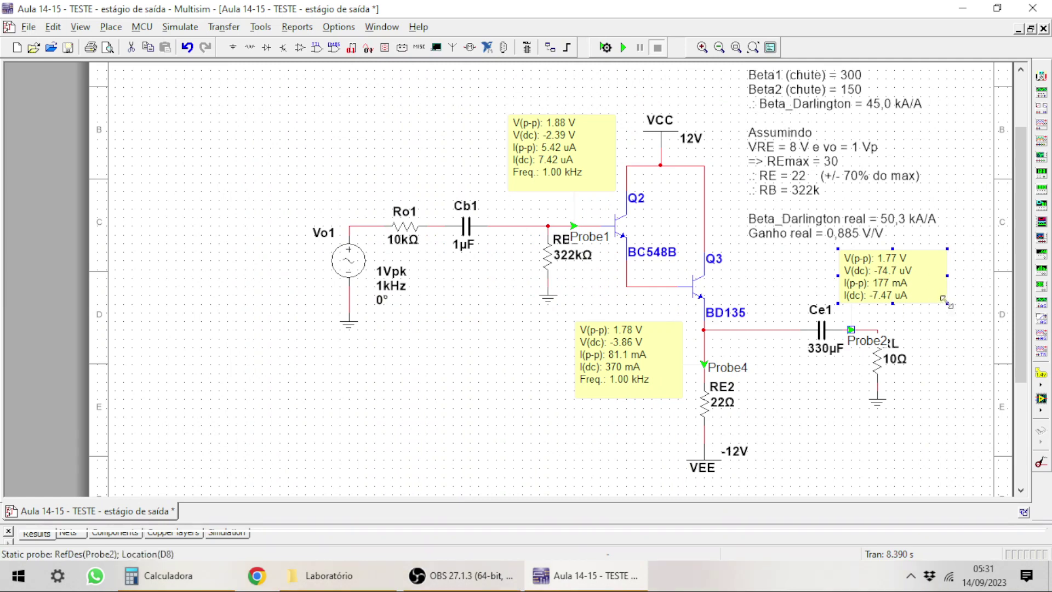
pyautogui.moveTo(943, 299); pyautogui.dragTo(960, 278)
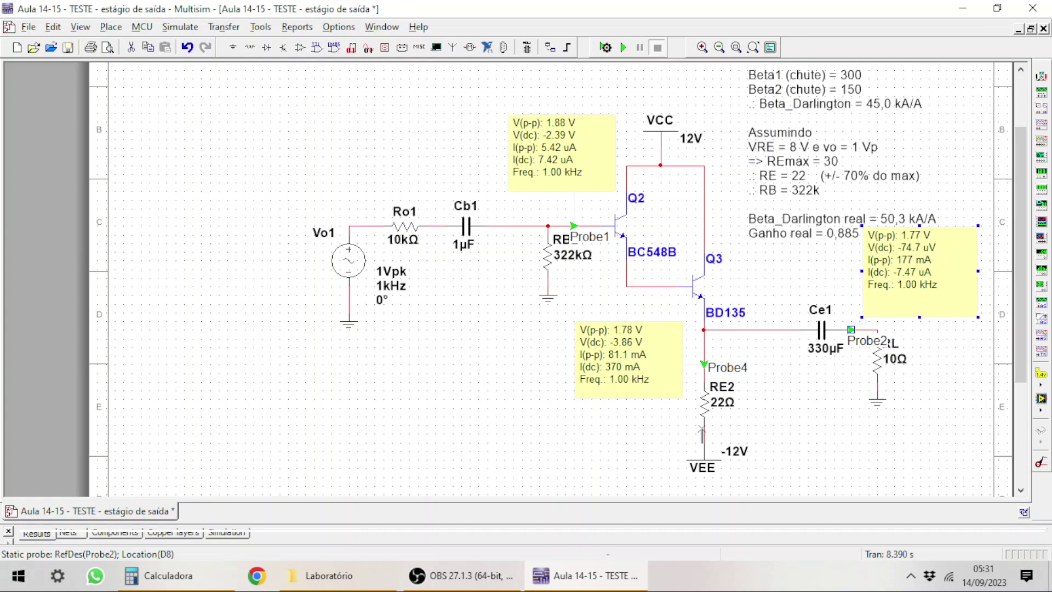
# Identify RE2 in the schematic, and in the calculator compute 0,37 × 0,37 and 22 × 0,37.
pyautogui.click(725, 395)
pyautogui.click(703, 416)
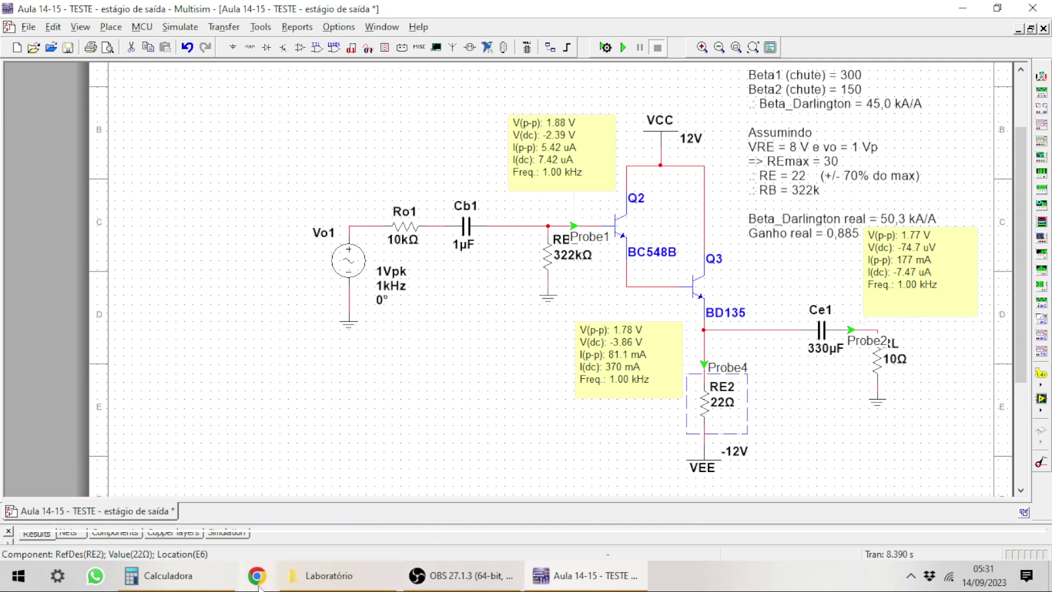
pyautogui.click(191, 584)
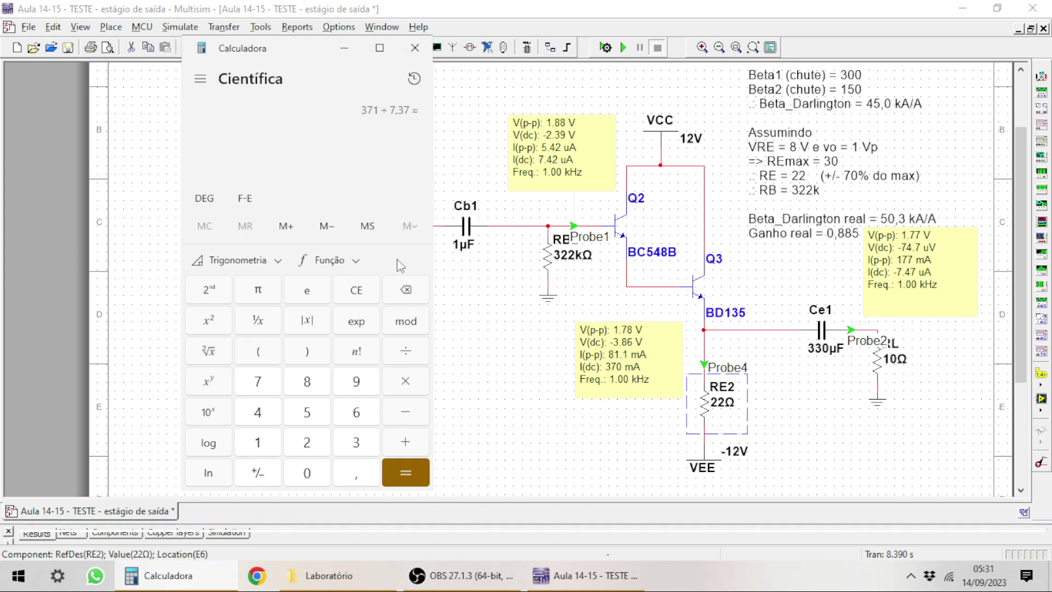
pyautogui.write('0,37')
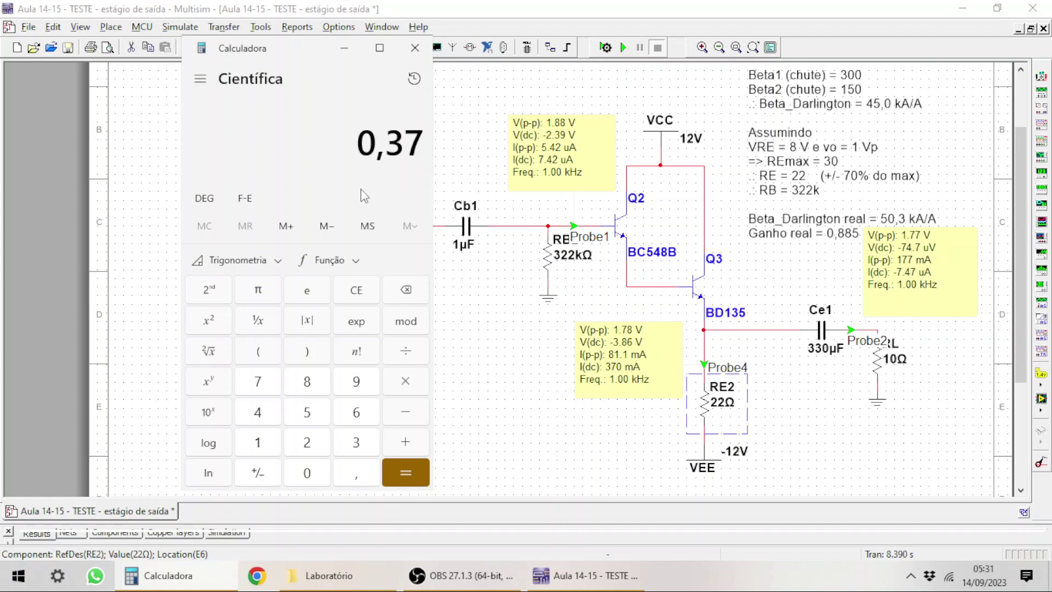
pyautogui.press('*')
pyautogui.press('Return')
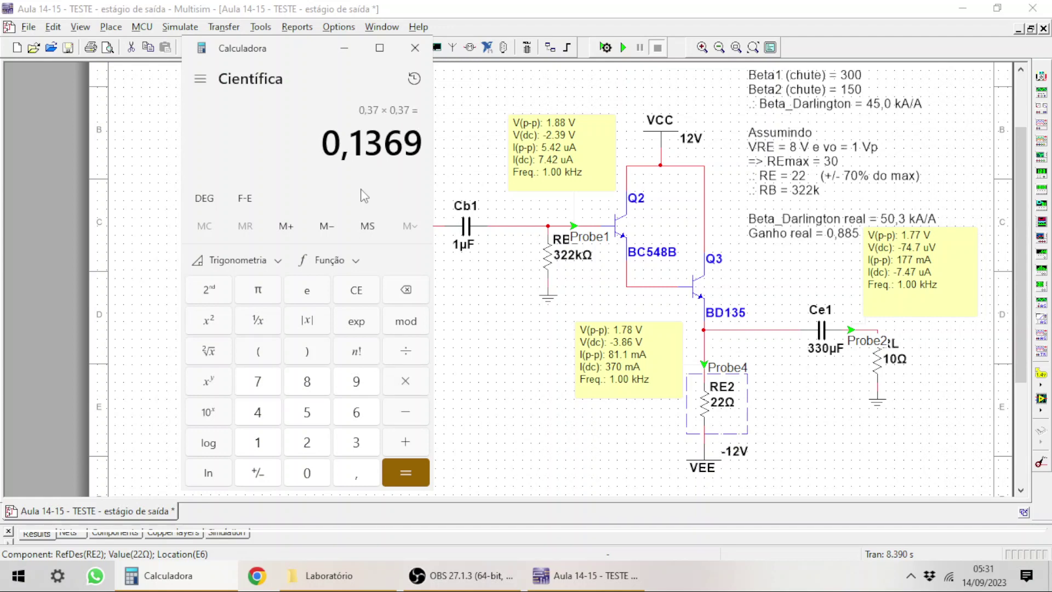
pyautogui.write('22')
pyautogui.press('Return')
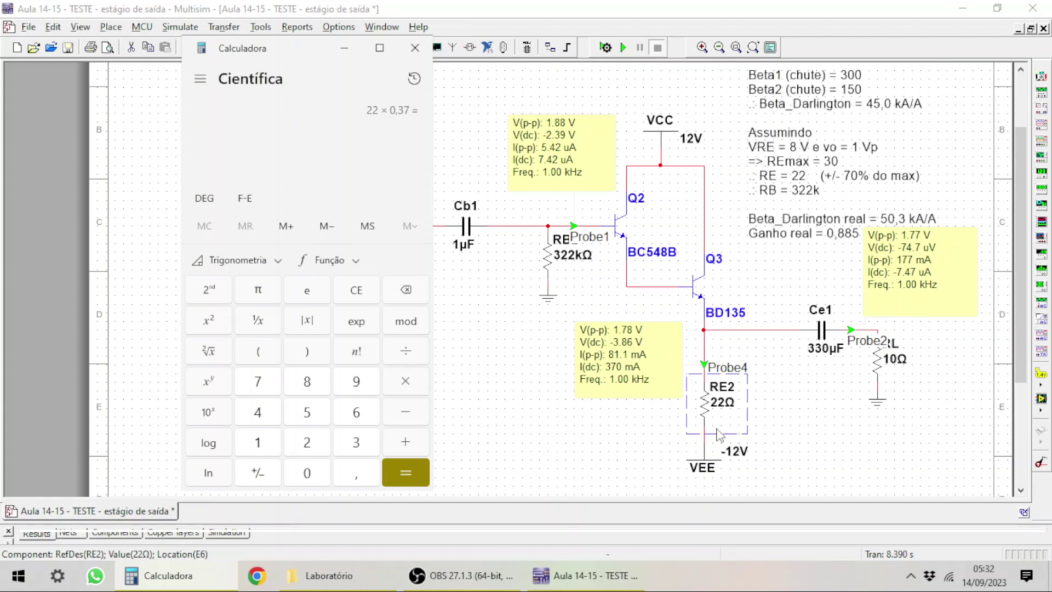
pyautogui.click(710, 286)
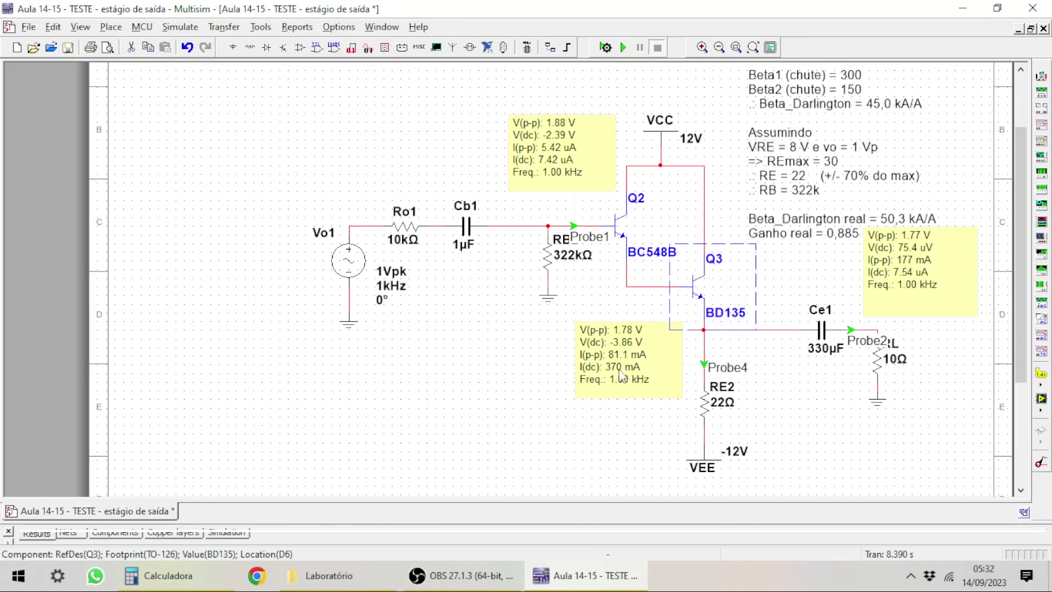
pyautogui.moveTo(589, 576)
pyautogui.click(487, 395)
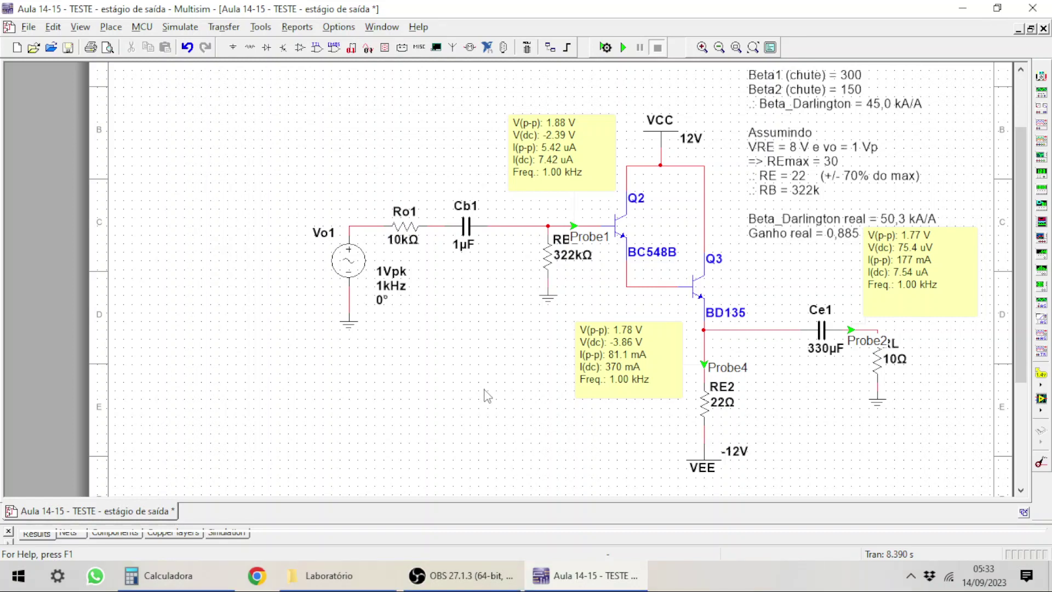
pyautogui.hotkey('alt', 'Tab')
pyautogui.hotkey('alt', 'Tab')
pyautogui.press('Tab')
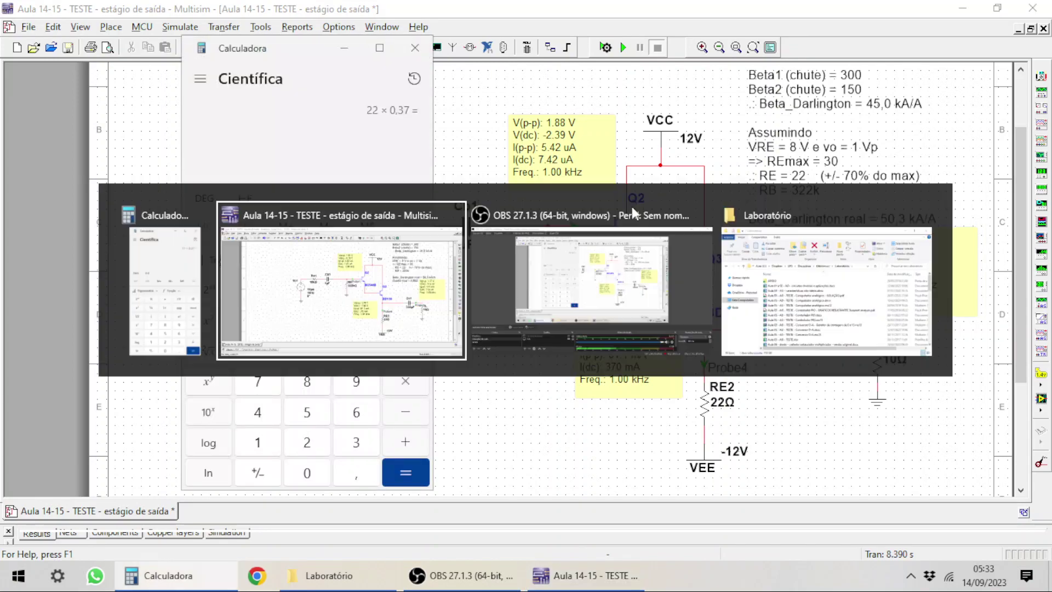